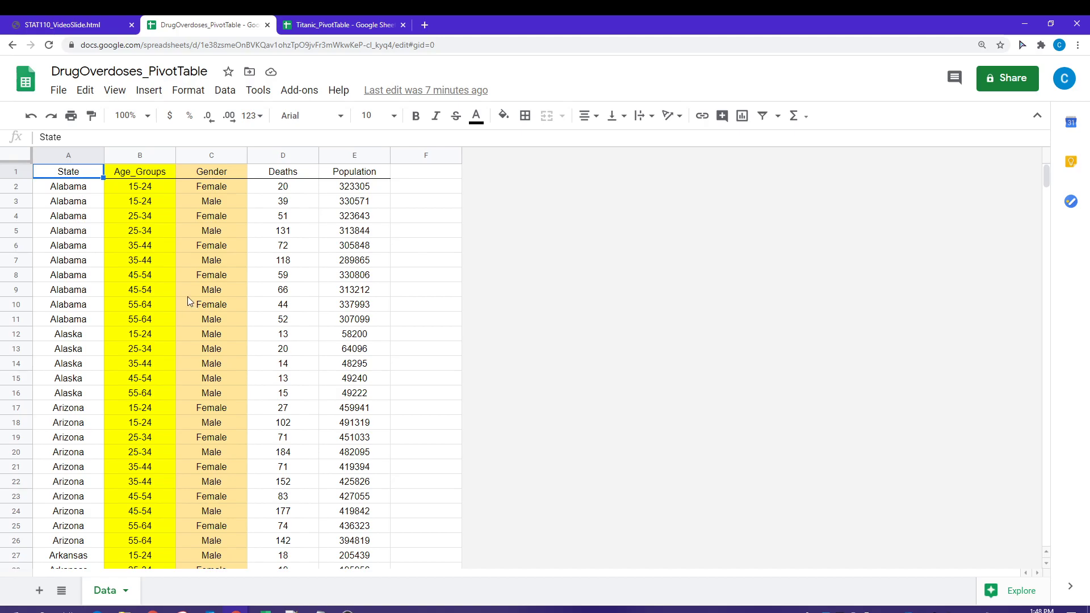
# Step: Examine the Age_Groups and Gender columns and the Deaths values for Alabama's 15-24 females and males
pyautogui.click(142, 159)
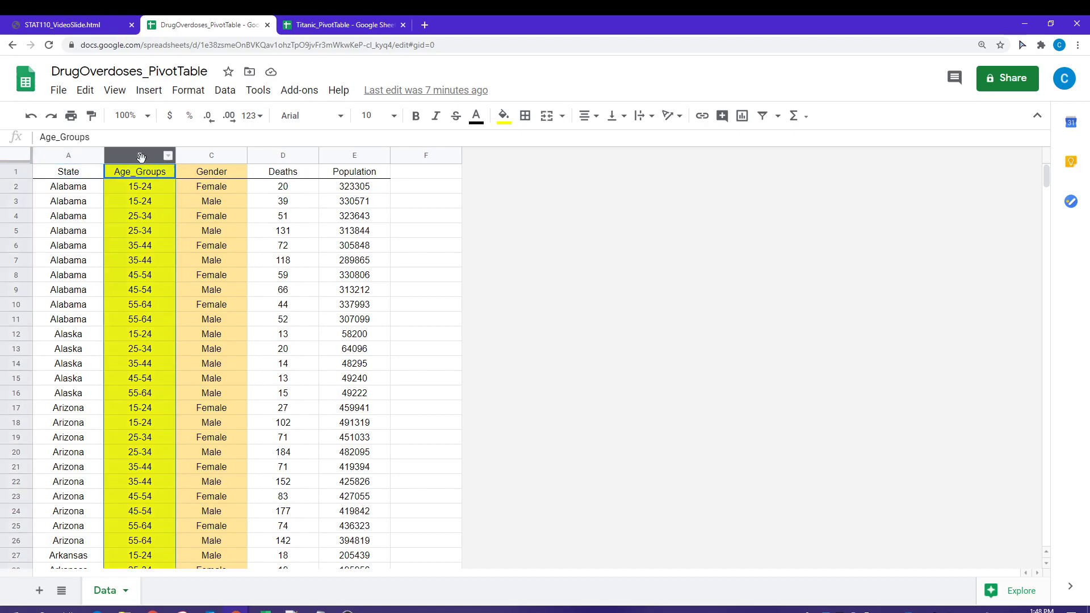
pyautogui.click(136, 244)
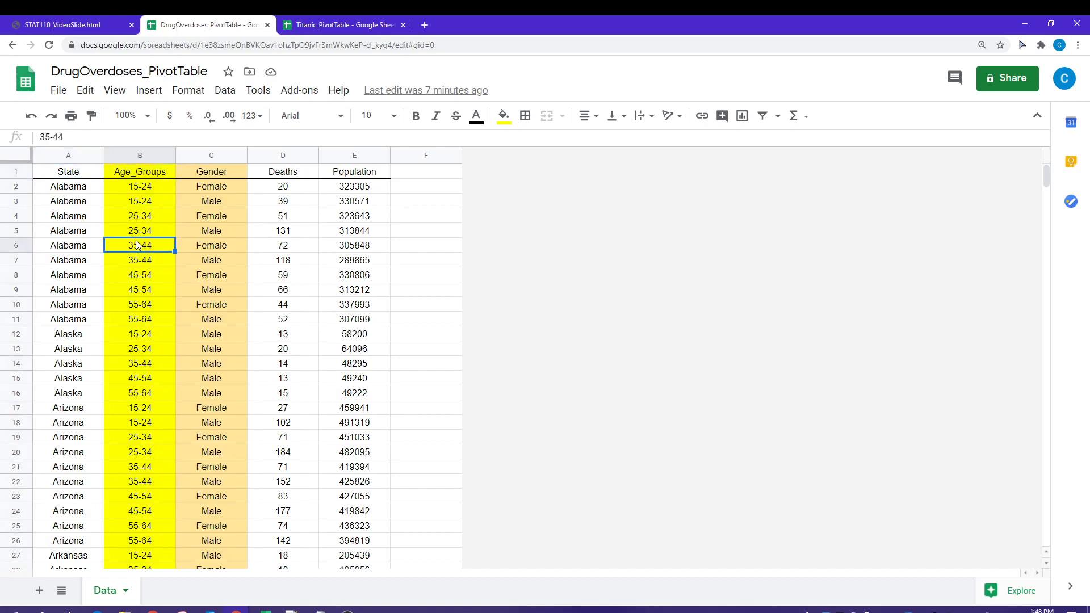
pyautogui.click(217, 157)
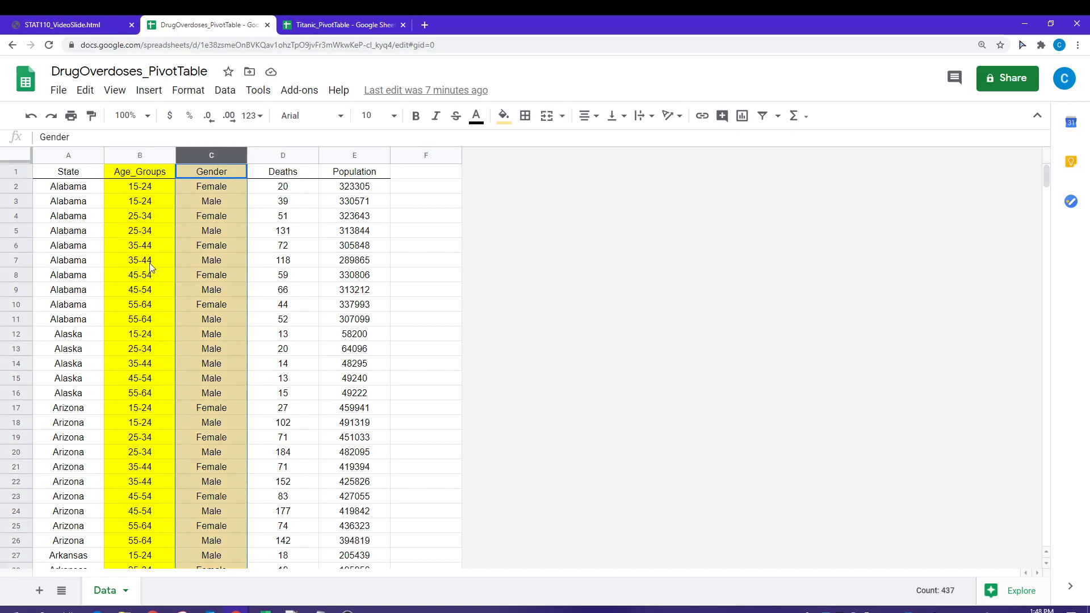
pyautogui.click(97, 248)
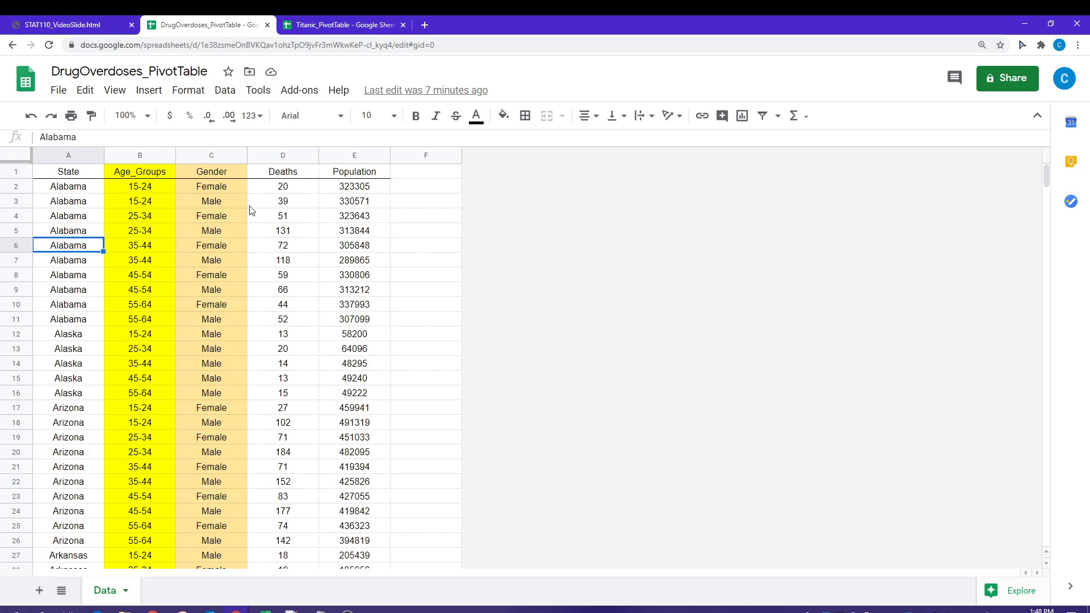
pyautogui.click(288, 190)
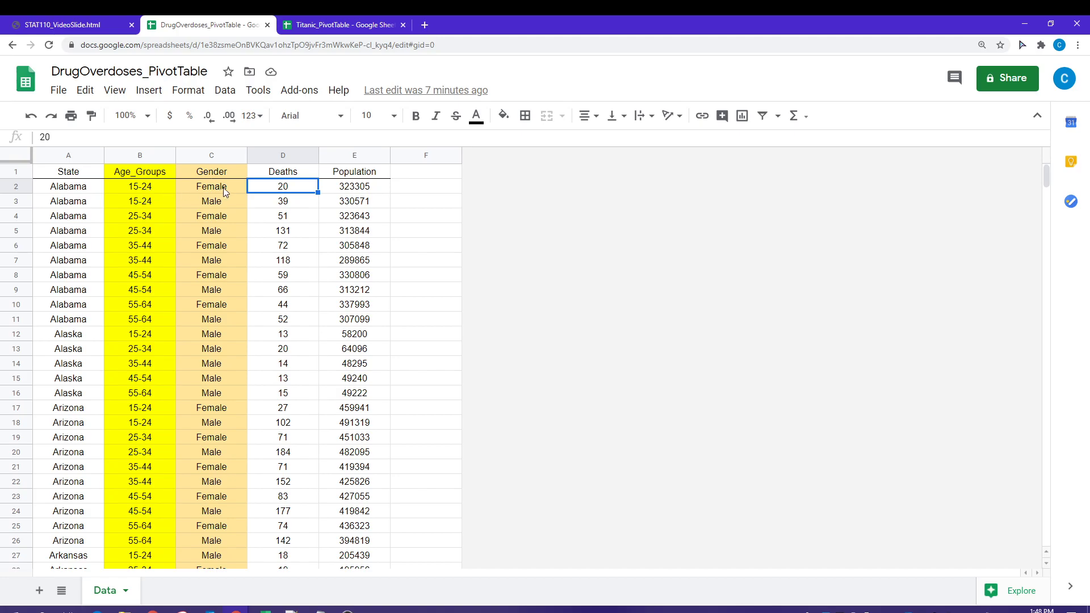
pyautogui.click(287, 205)
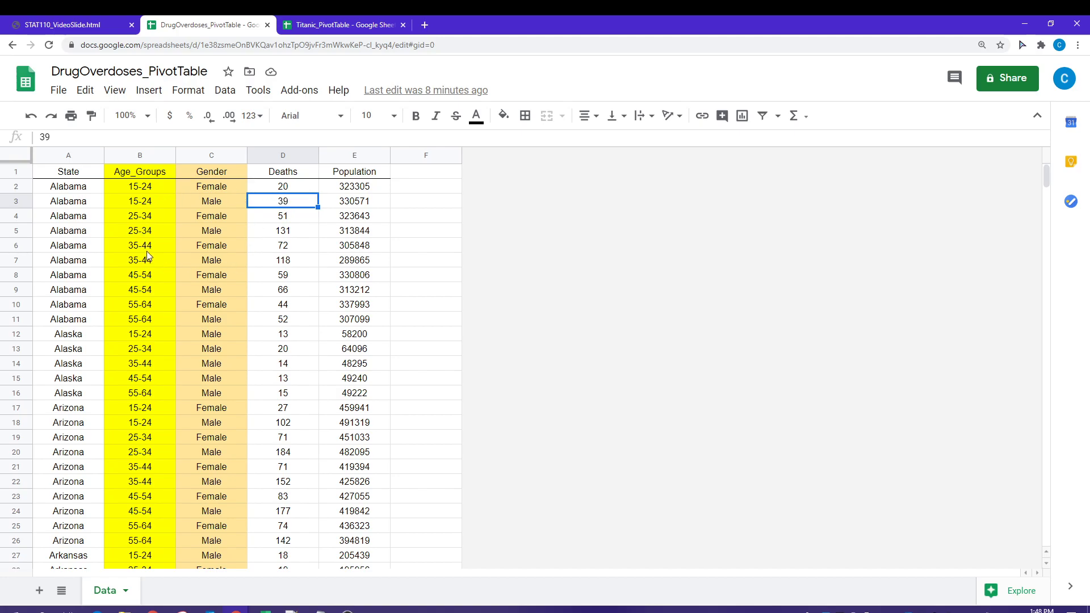
# Step: Switch to the Titanic_PivotTable spreadsheet and examine the passenger records in rows 2 and 5, from Name through Traveling Alone
pyautogui.click(336, 29)
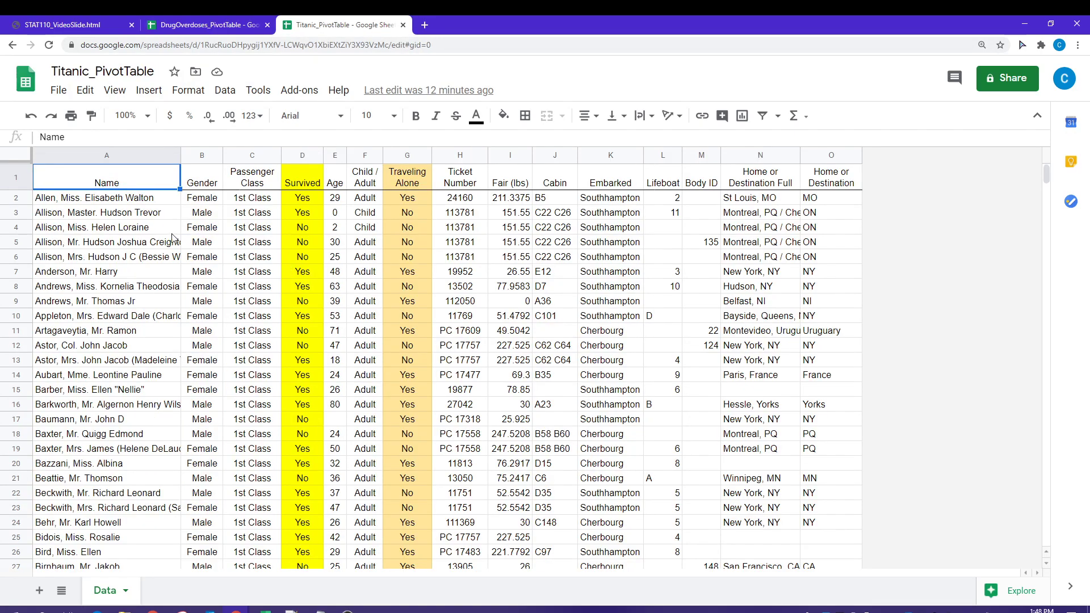
pyautogui.moveTo(139, 202); pyautogui.dragTo(411, 196)
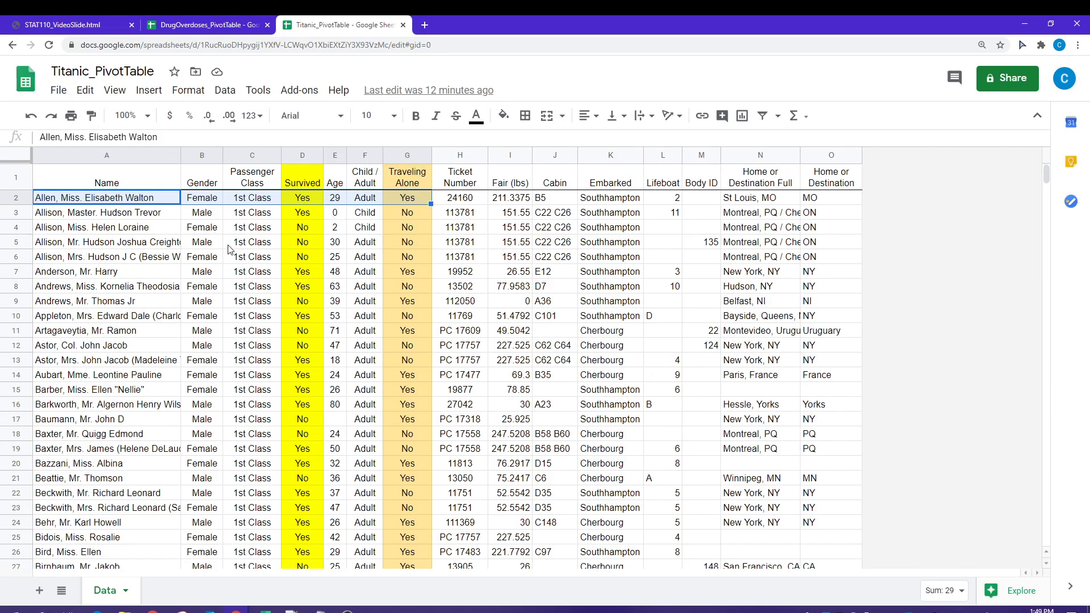
pyautogui.click(86, 245)
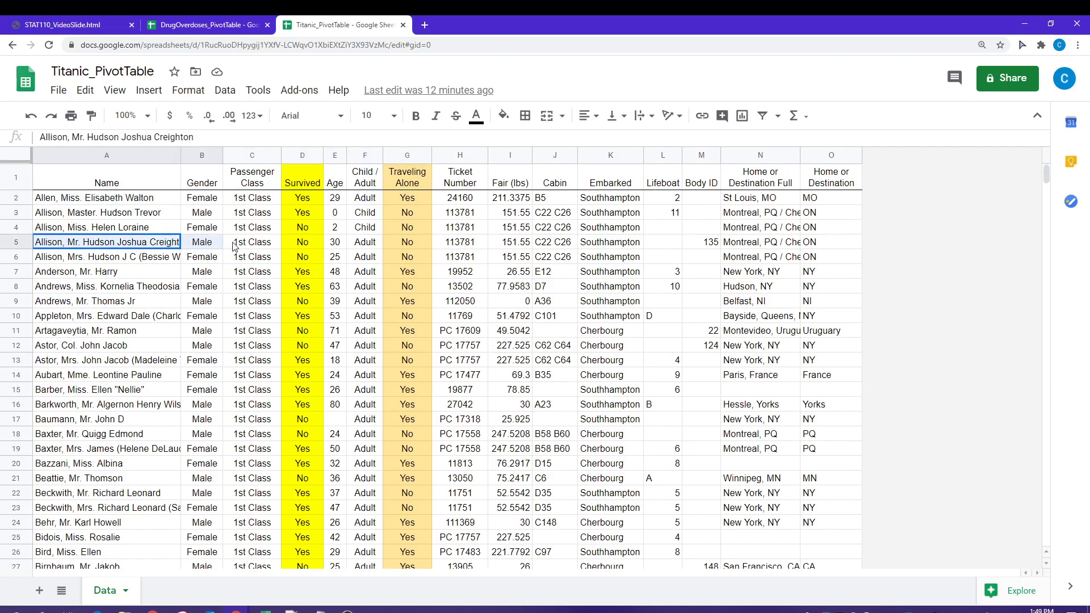
pyautogui.hotkey('shift', 'Right')
pyautogui.hotkey('shift', 'Right')
pyautogui.hotkey('shift', 'Right')
pyautogui.hotkey('shift', 'Right')
pyautogui.hotkey('shift', 'Right')
pyautogui.hotkey('shift', 'Right')
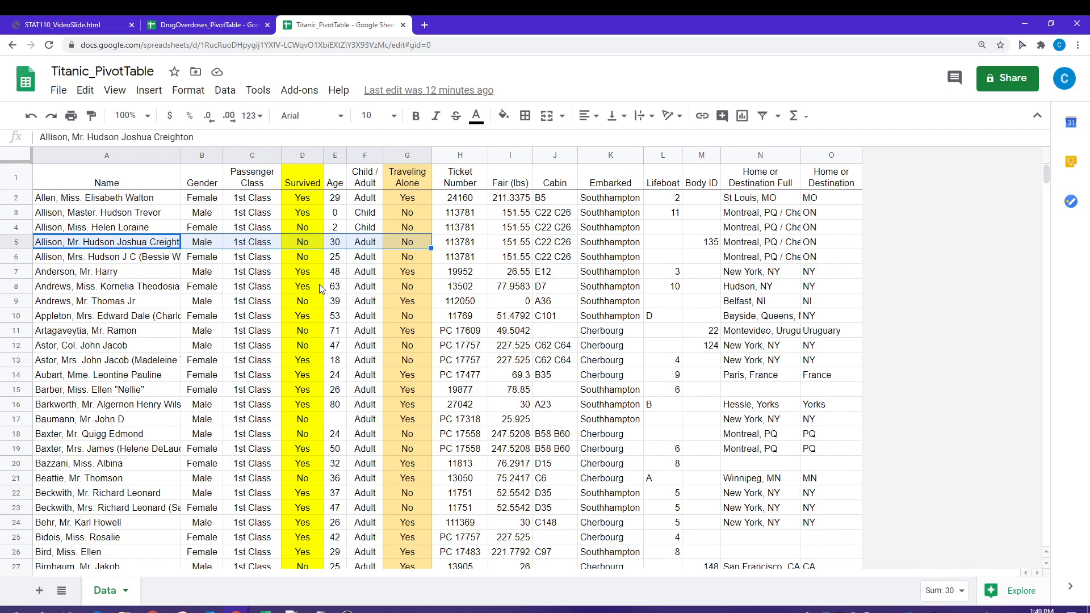
# Step: Switch back to the DrugOverdoses_PivotTable spreadsheet and create a pivot table of the entire Data sheet on a new sheet
pyautogui.click(214, 26)
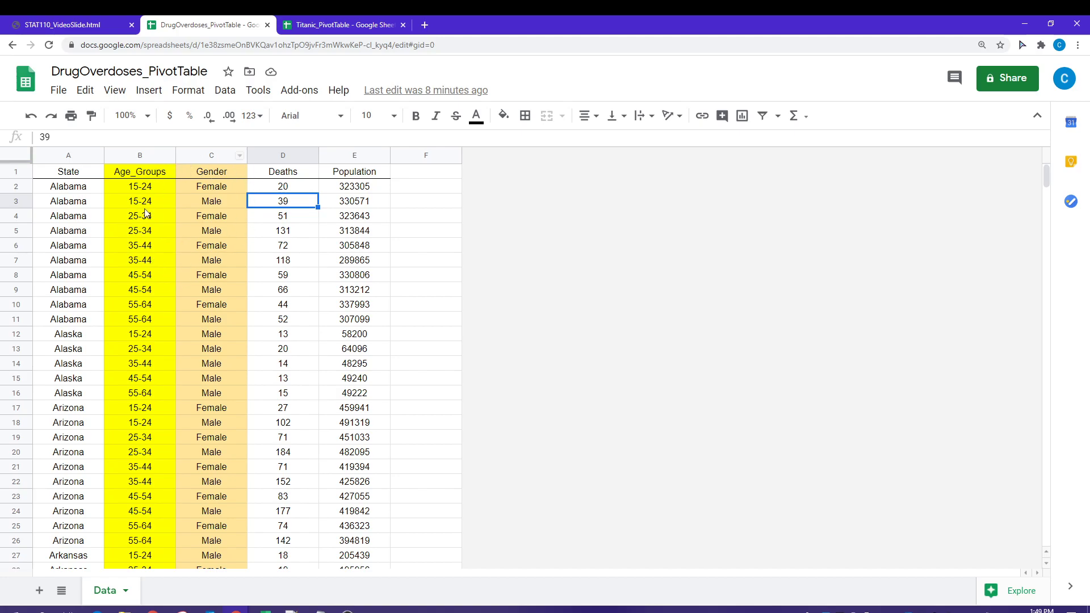
pyautogui.click(15, 158)
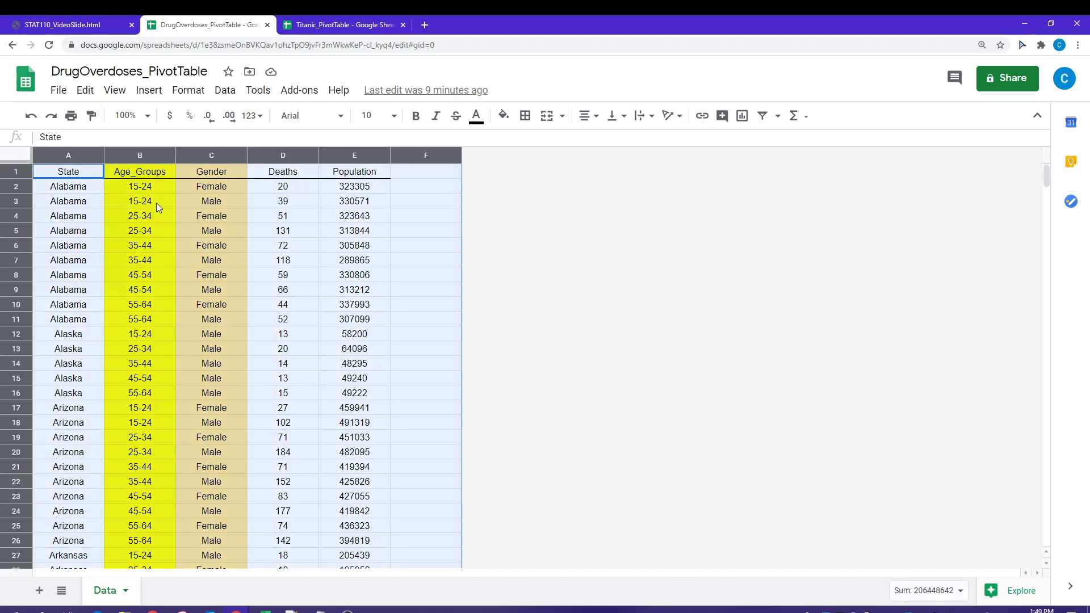
pyautogui.click(225, 90)
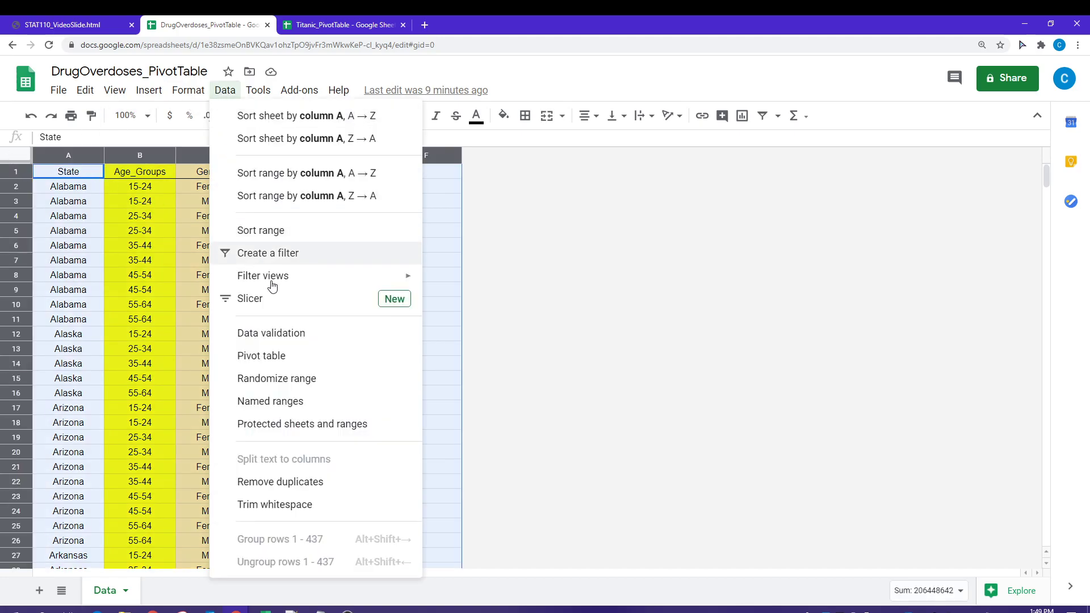
pyautogui.click(279, 356)
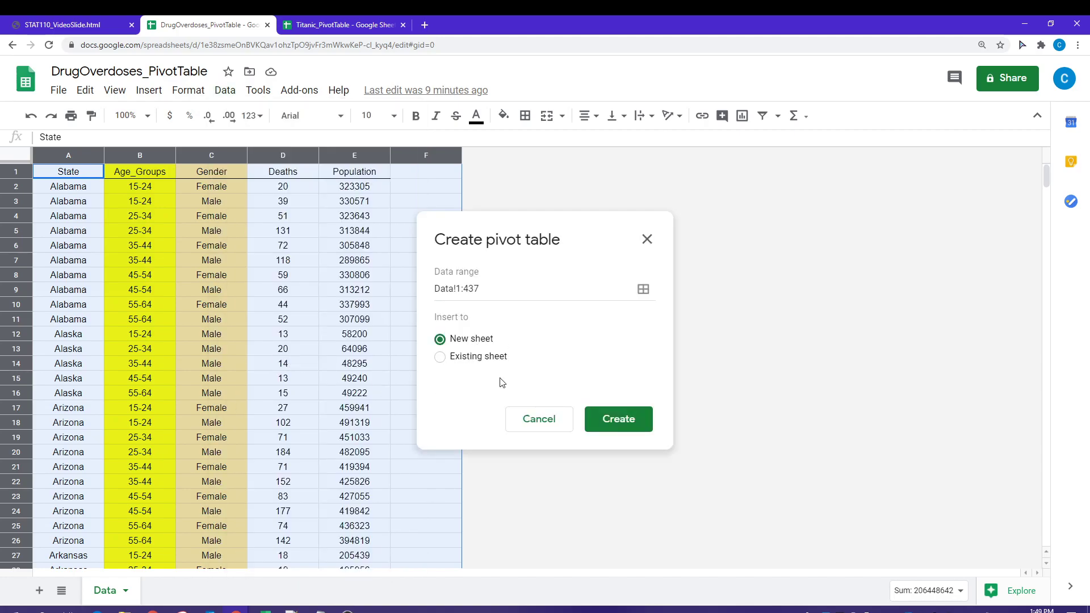
pyautogui.click(621, 421)
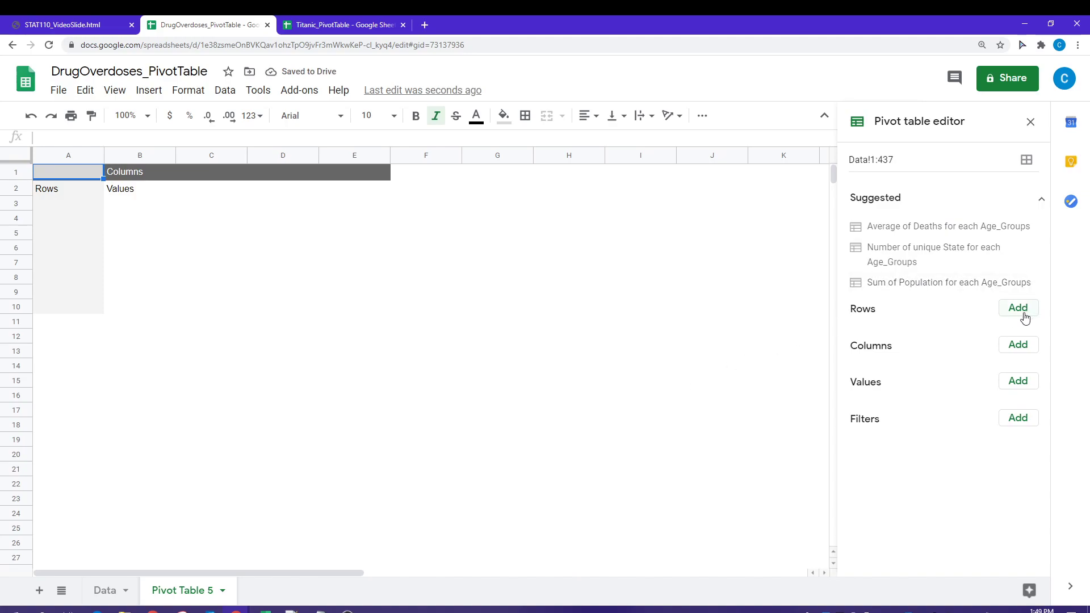
# Step: Add Gender as the pivot table's rows and Age_Groups as its columns
pyautogui.click(1024, 312)
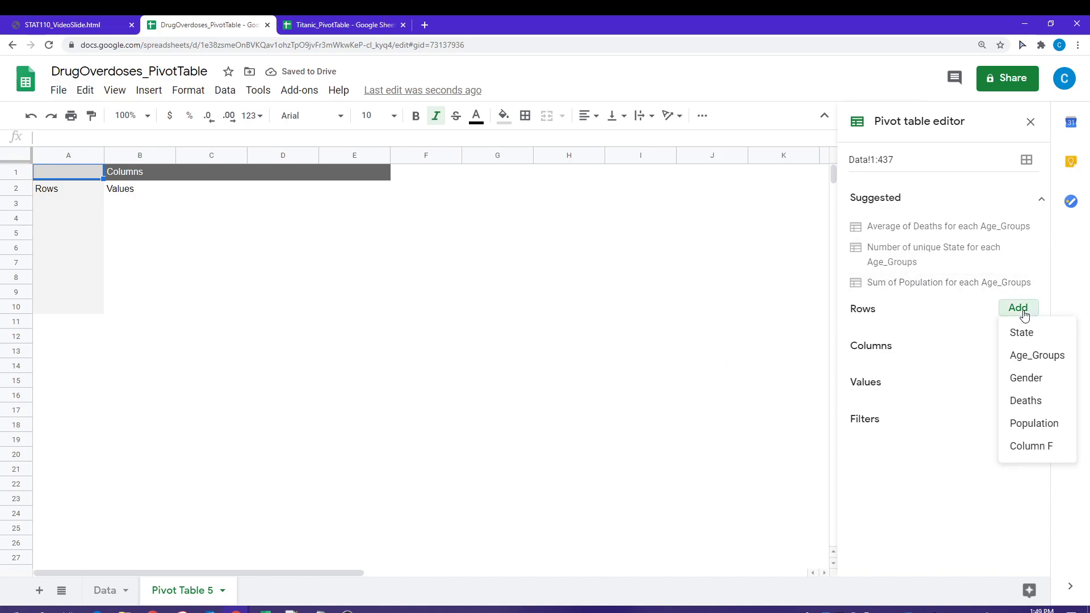
pyautogui.click(1027, 379)
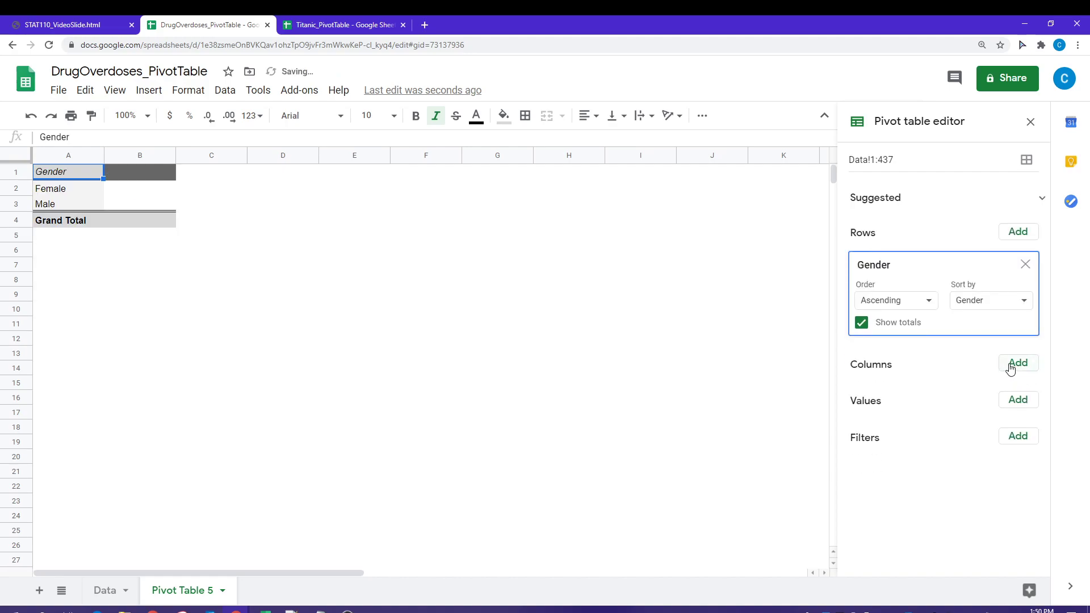
pyautogui.click(1012, 368)
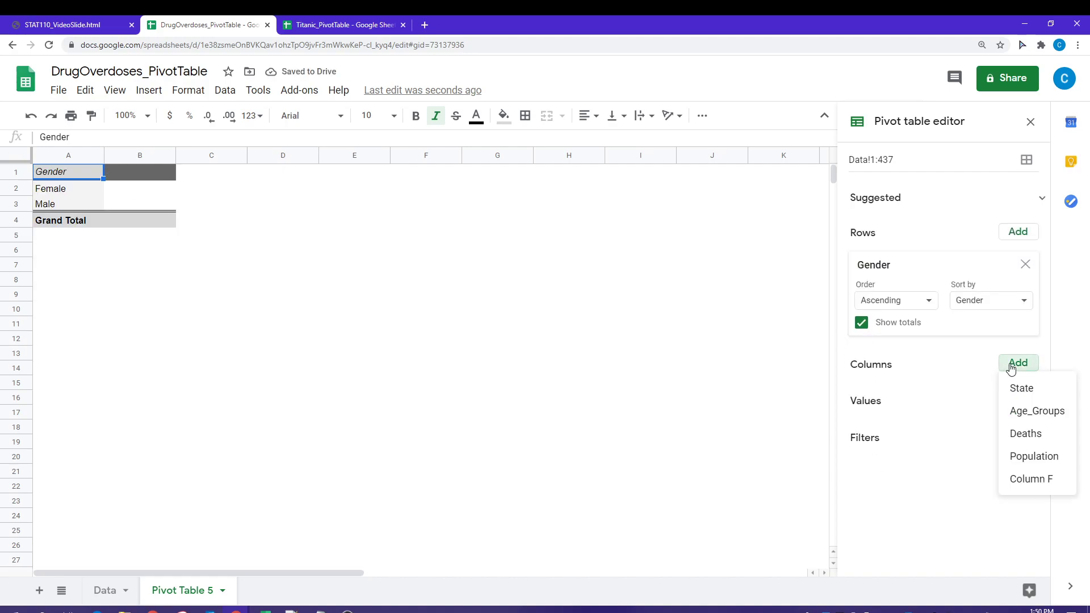
pyautogui.click(1030, 416)
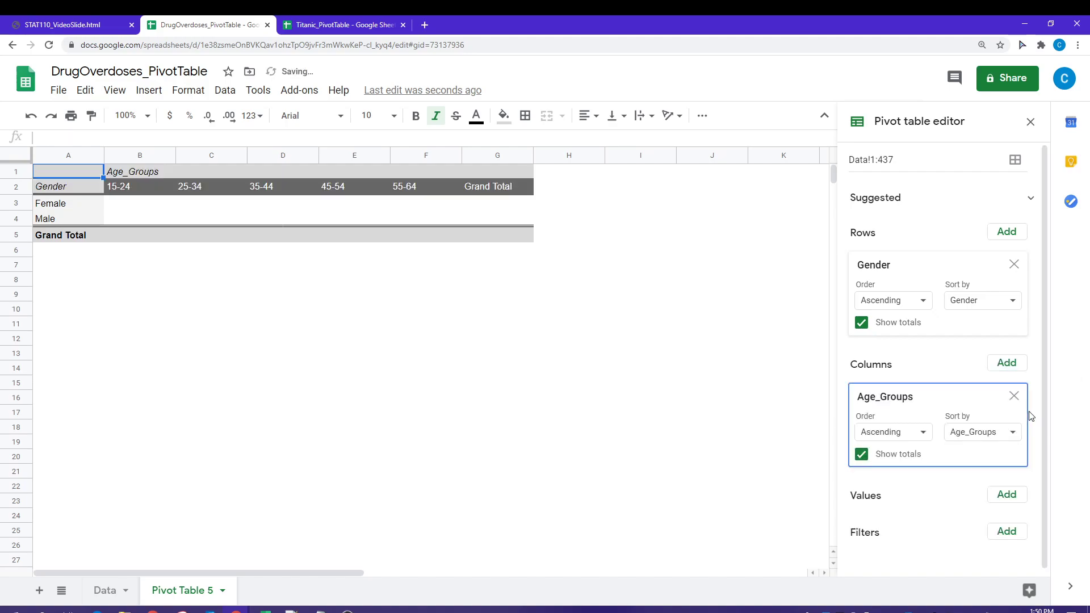
# Step: Add Deaths as the pivot table's values, summarized by SUM
pyautogui.click(1008, 495)
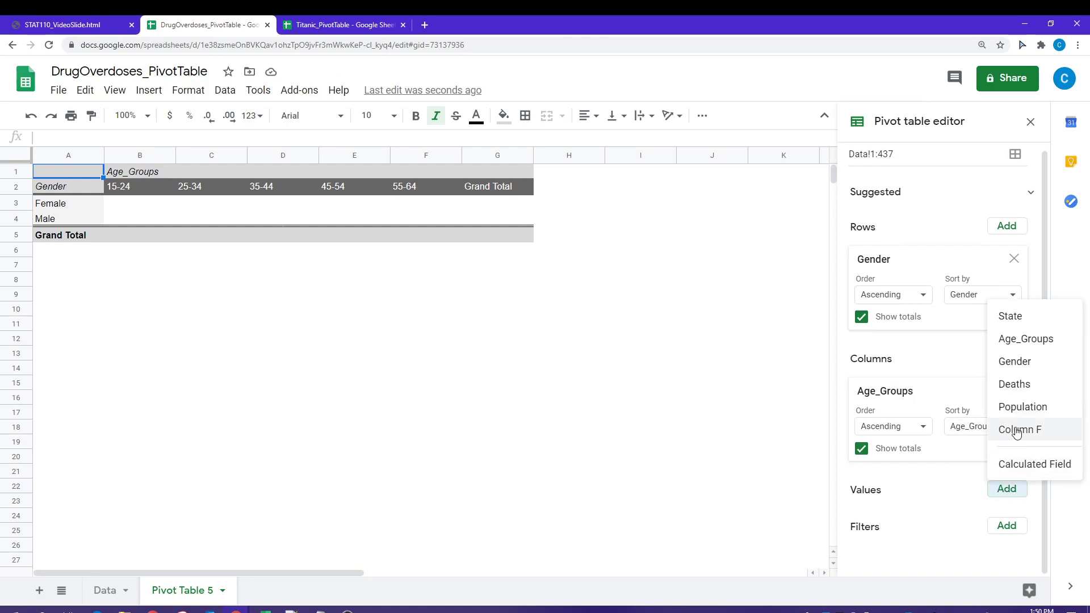
pyautogui.click(1016, 384)
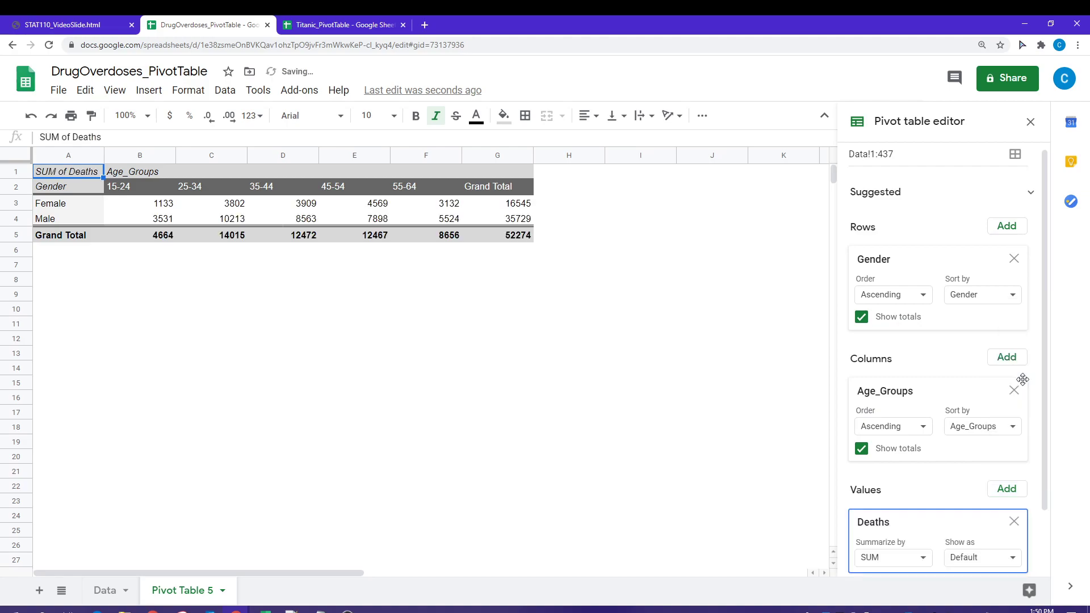
pyautogui.scroll(-2, 939, 500)
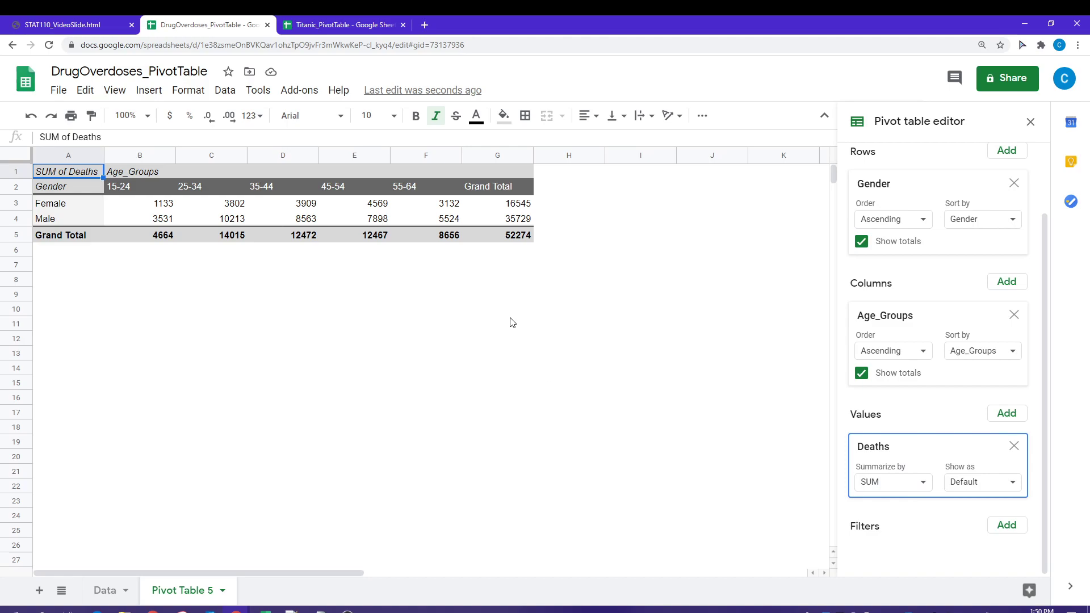
# Step: Set the whole pivot table's font size to 12 and center its cells horizontally
pyautogui.moveTo(515, 239); pyautogui.dragTo(66, 174)
pyautogui.click(391, 116)
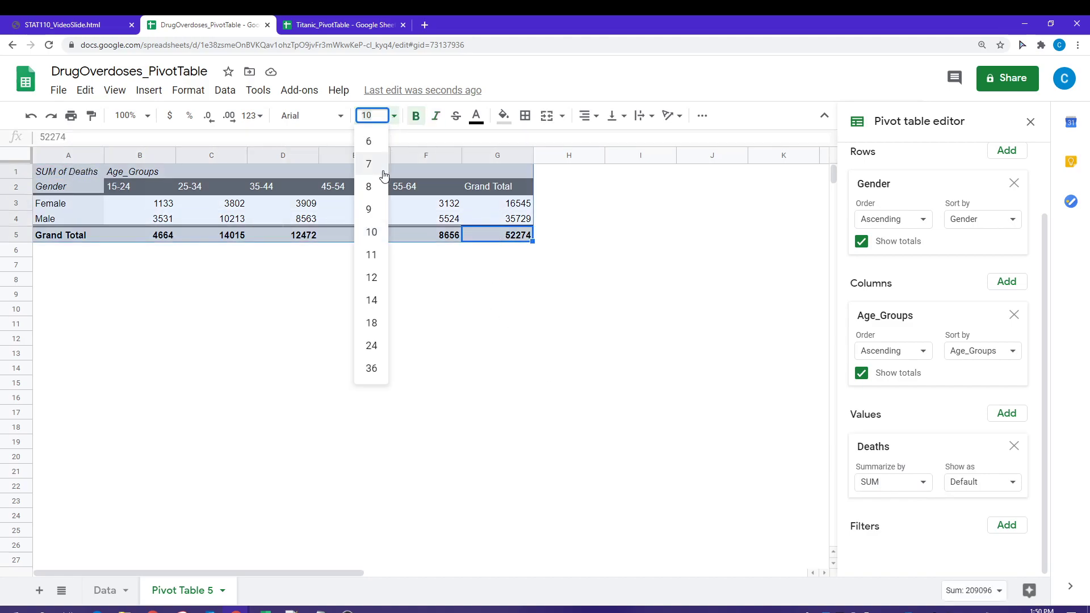
pyautogui.click(370, 277)
pyautogui.click(588, 116)
pyautogui.click(603, 139)
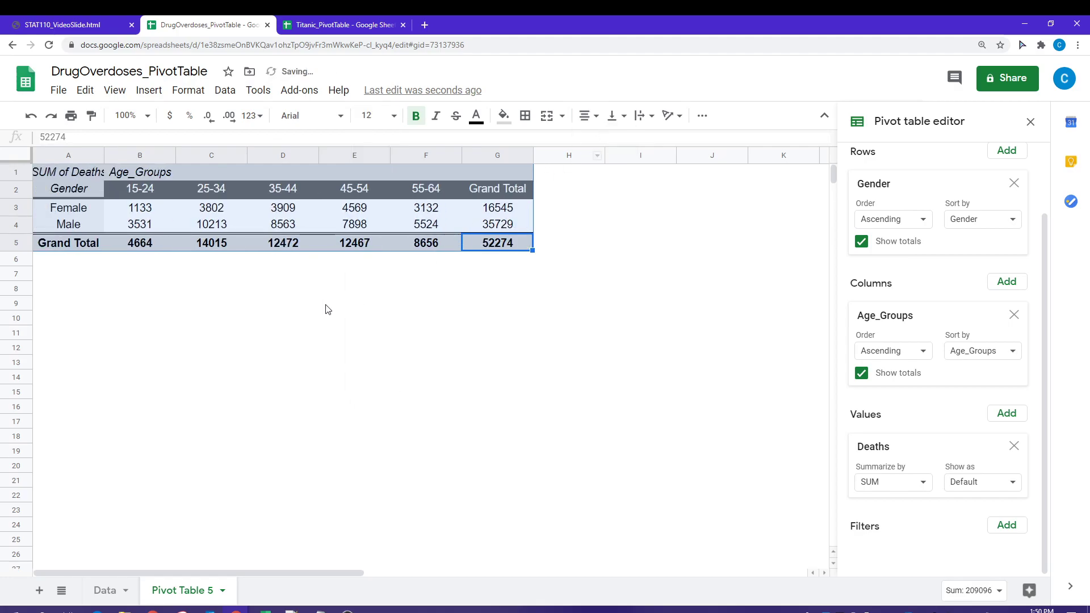
# Step: Widen column A so that the "SUM of Deaths" header fits
pyautogui.click(149, 304)
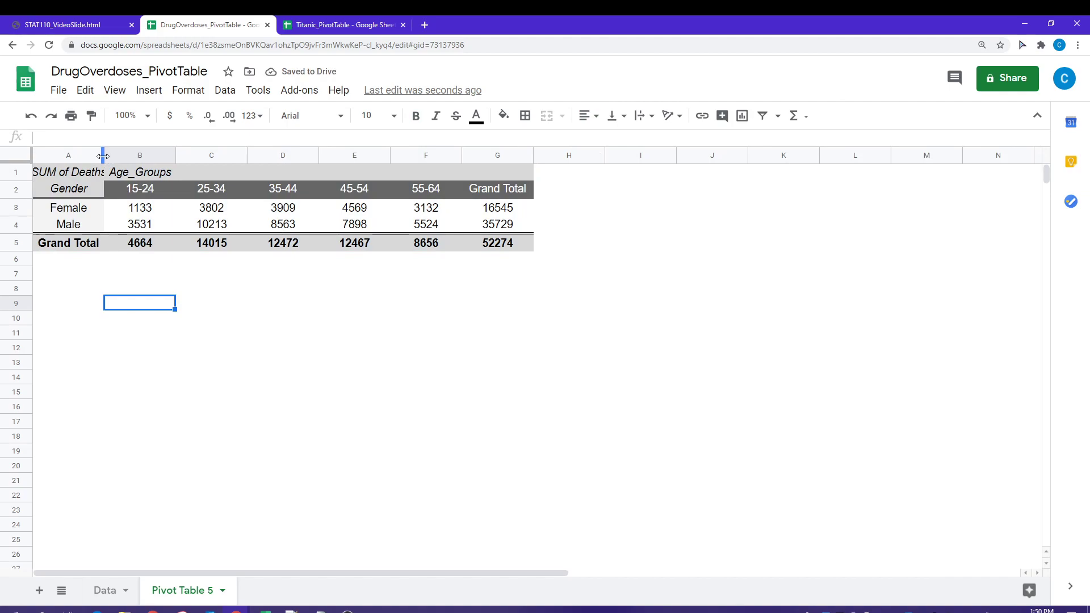
pyautogui.moveTo(105, 155); pyautogui.dragTo(135, 157)
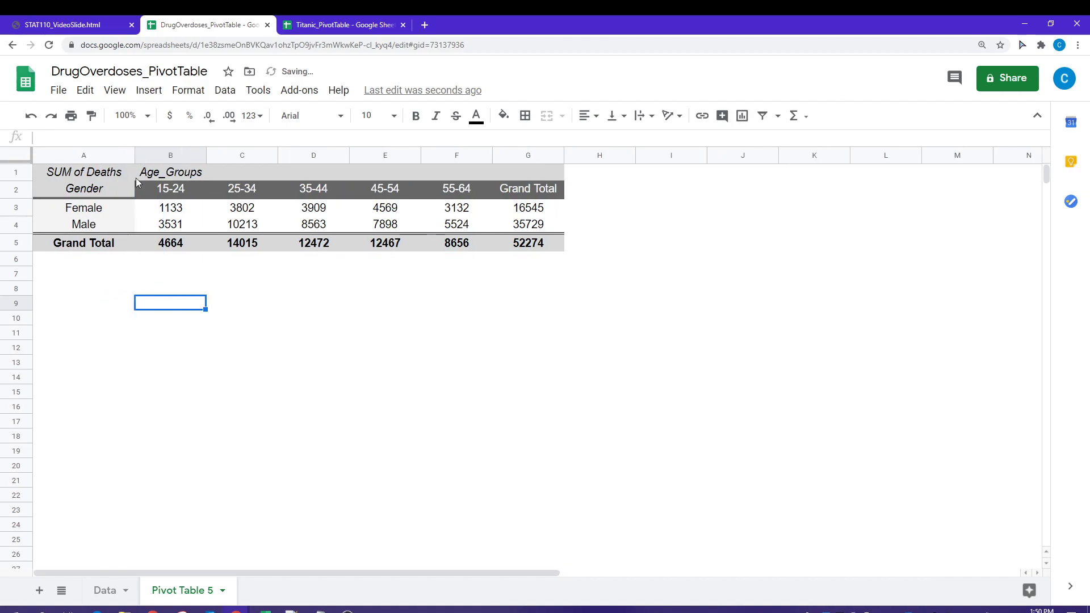
pyautogui.click(254, 309)
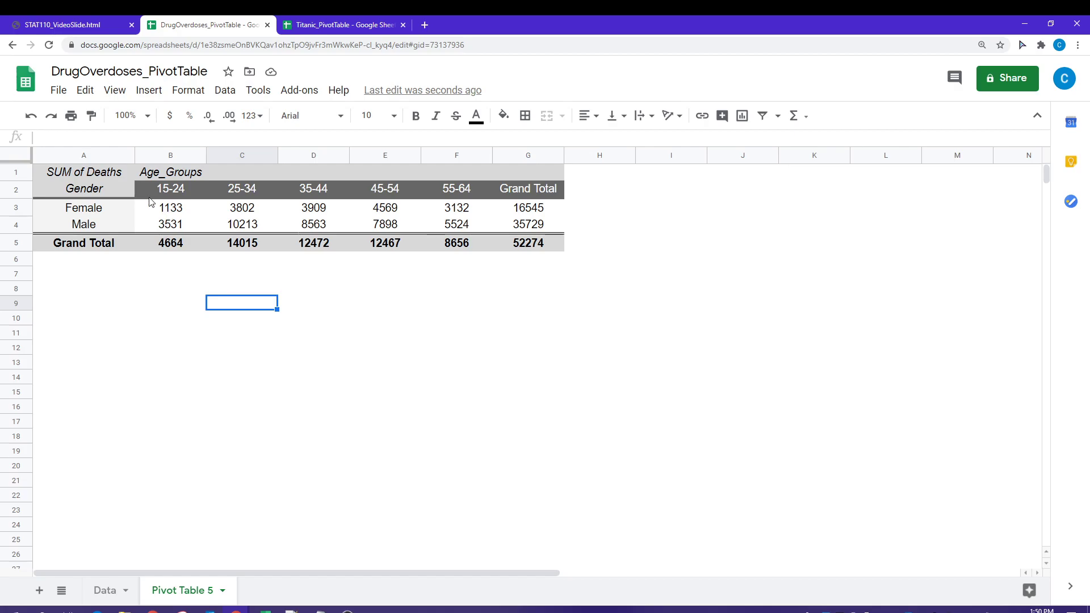
# Step: Inspect the pivot table's female 15-24 value and compare it with the Deaths column on the Data sheet
pyautogui.click(182, 210)
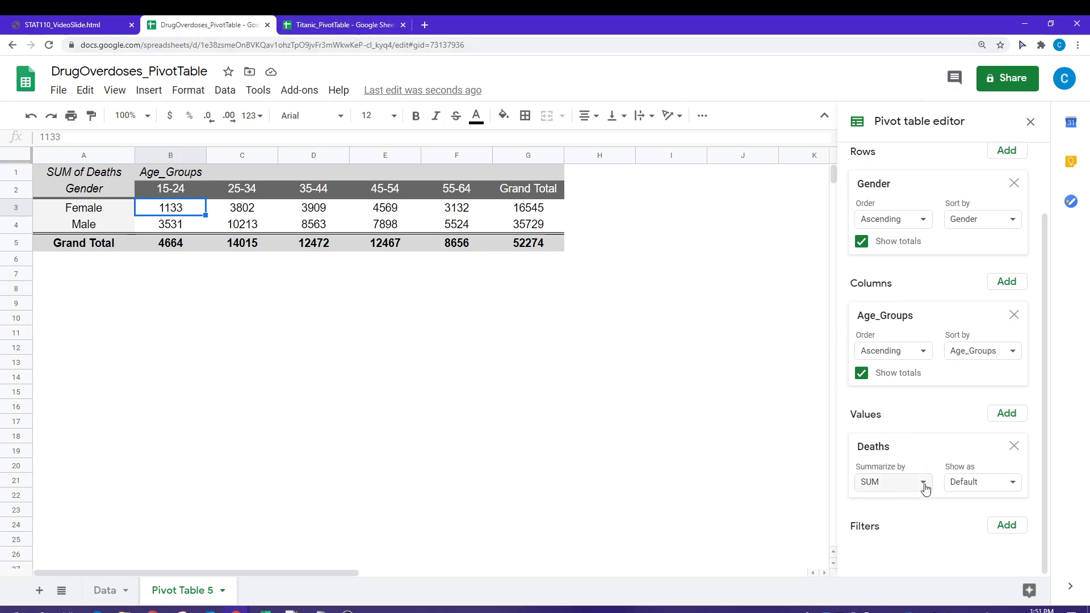
pyautogui.click(103, 591)
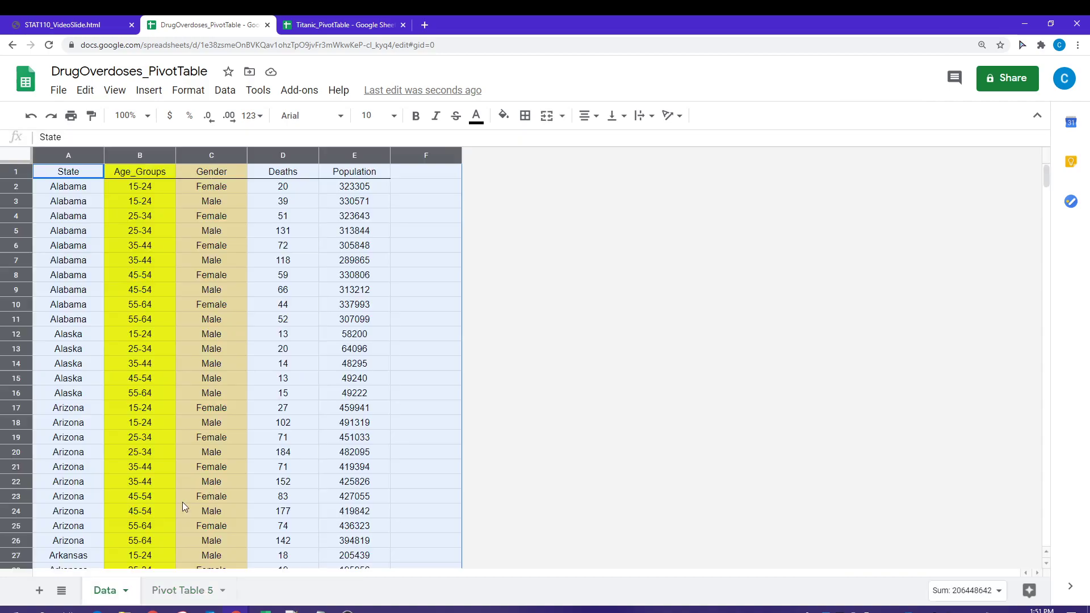
pyautogui.click(286, 156)
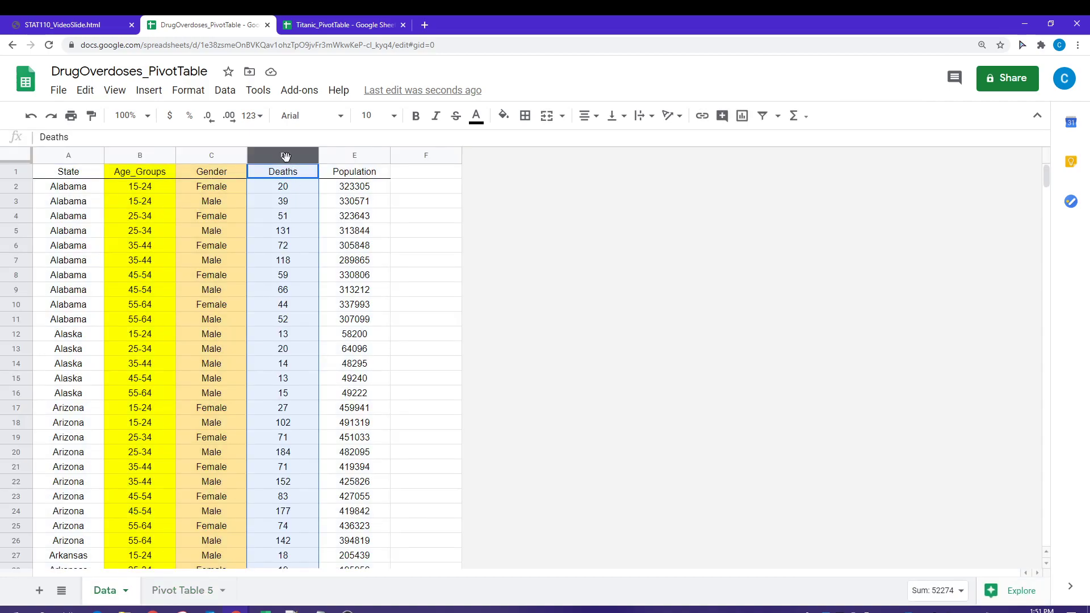
pyautogui.click(179, 591)
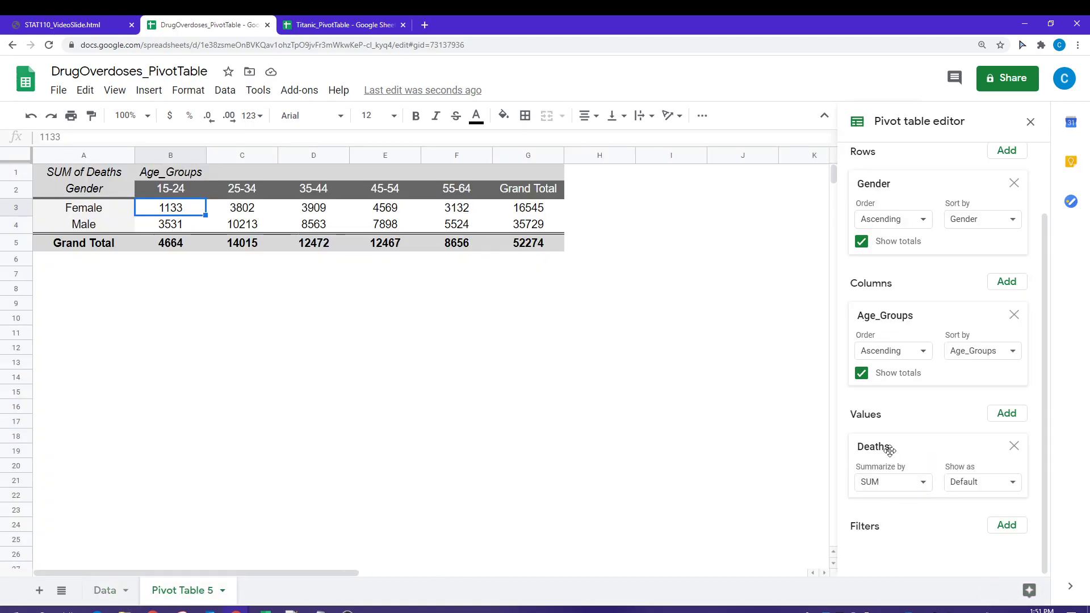
# Step: Remove the Deaths field from the pivot table's values and add it again, summarized by SUM
pyautogui.click(1014, 446)
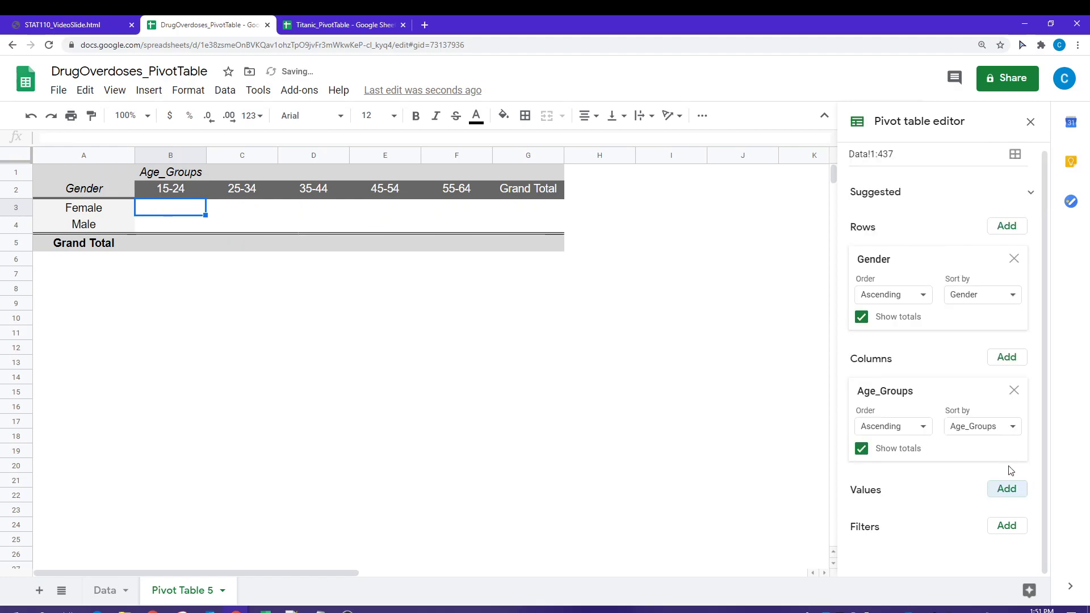
pyautogui.click(1004, 494)
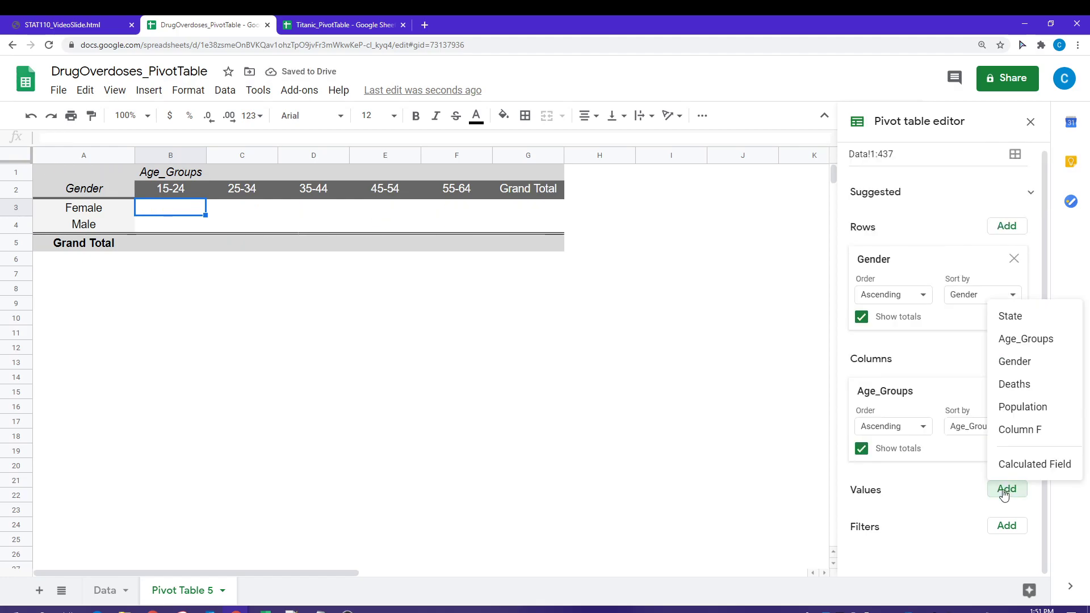
pyautogui.click(1011, 386)
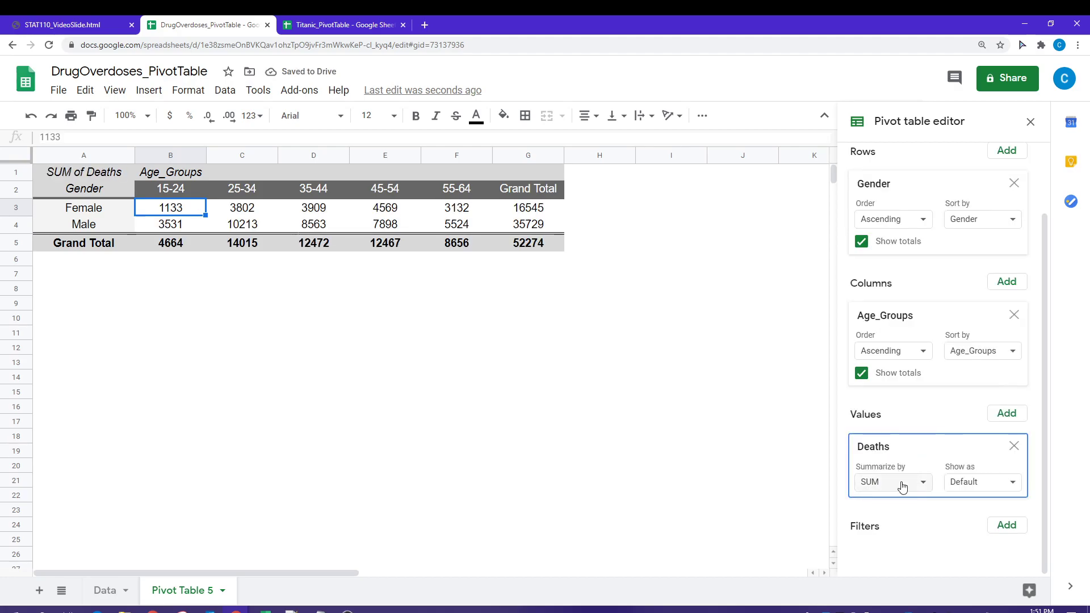
# Step: Show the pivot table's summed Deaths values as % of row
pyautogui.click(984, 490)
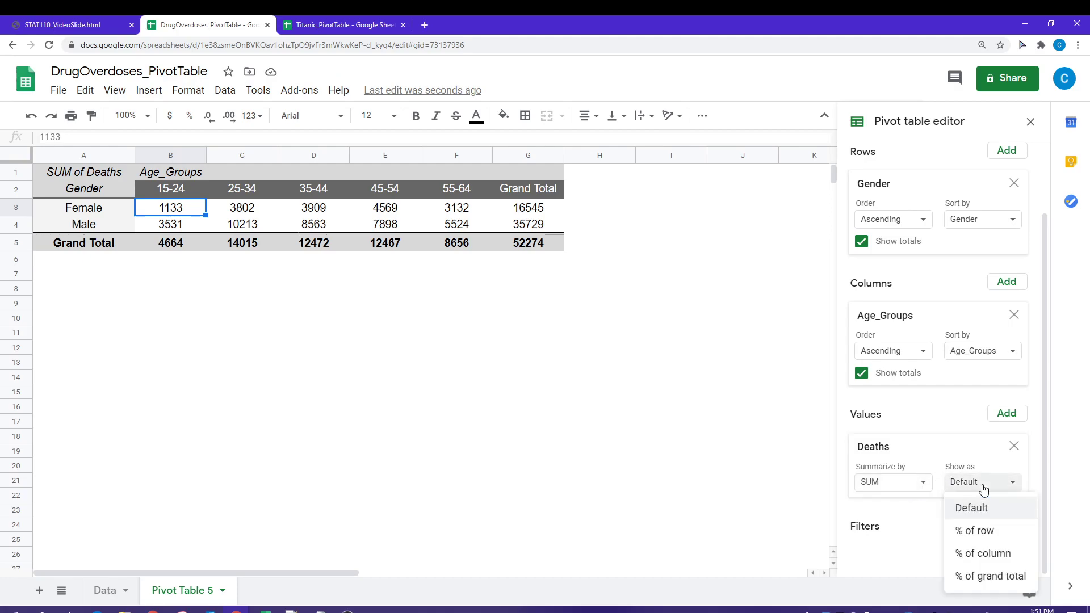
pyautogui.click(998, 536)
# Step: Insert a chart from pivot table range A2:F4, excluding the grand totals, and place it just below the table
pyautogui.moveTo(466, 230); pyautogui.dragTo(75, 183)
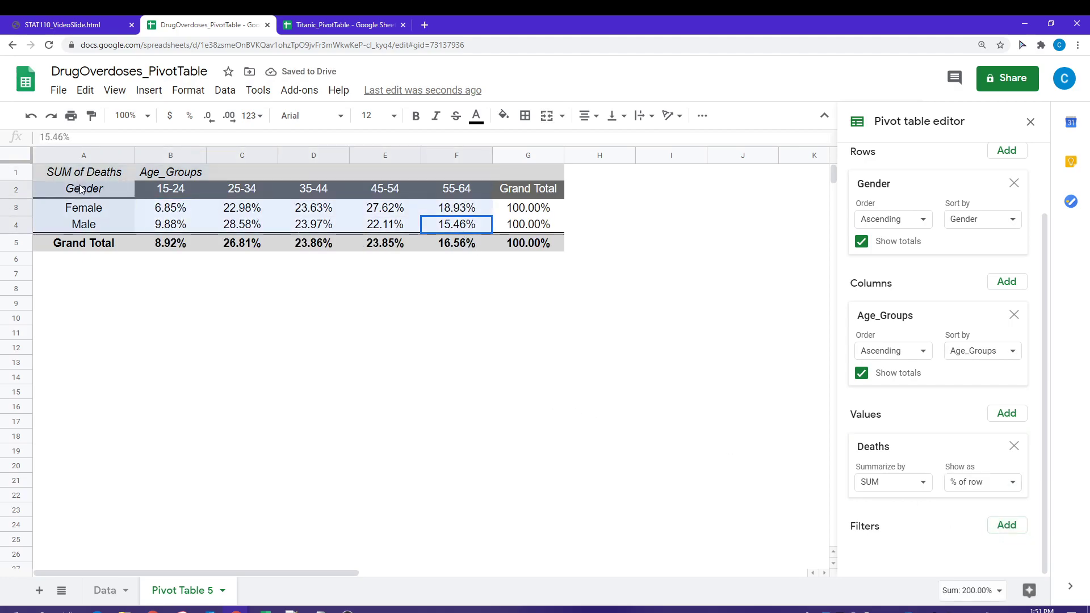
pyautogui.click(149, 91)
pyautogui.click(172, 288)
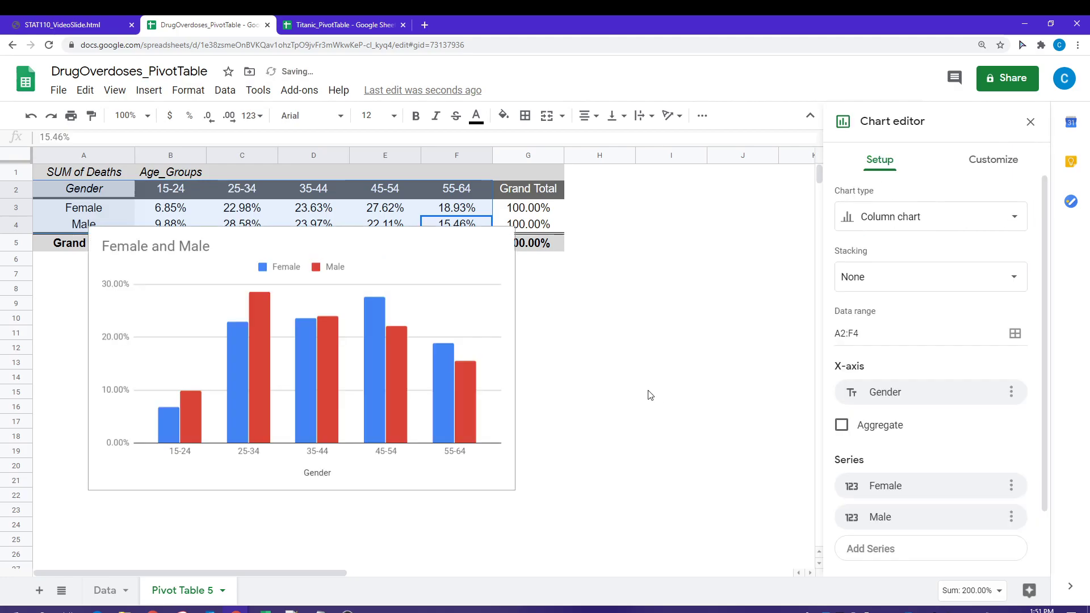
pyautogui.moveTo(426, 268); pyautogui.dragTo(400, 301)
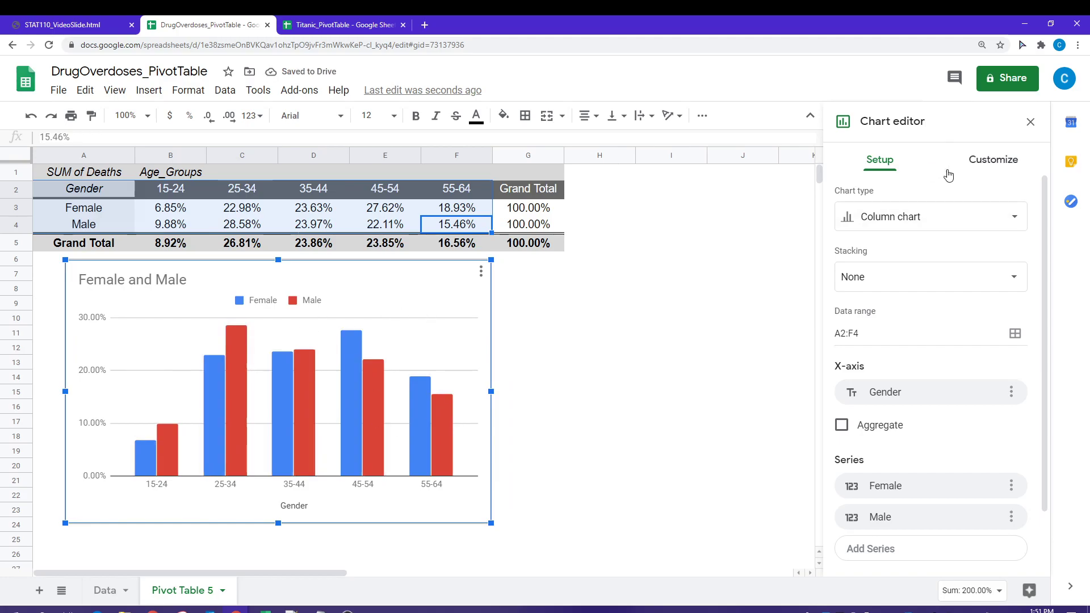
# Step: Change the Female and Male chart to a 100% stacked column chart
pyautogui.click(935, 222)
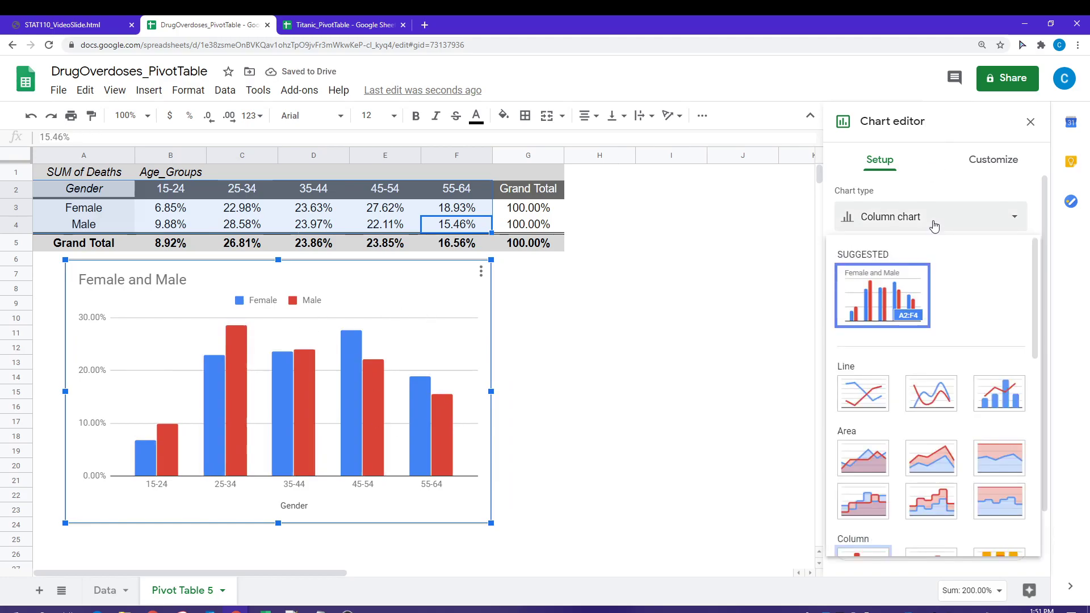
pyautogui.scroll(-1, 1000, 436)
pyautogui.scroll(-3, 1001, 436)
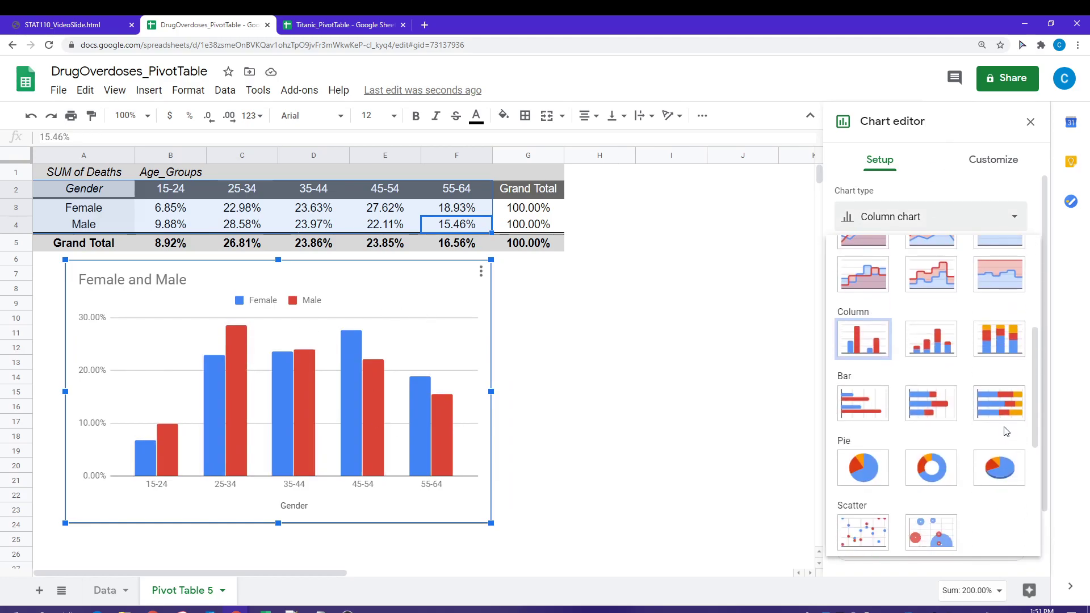
pyautogui.click(1003, 341)
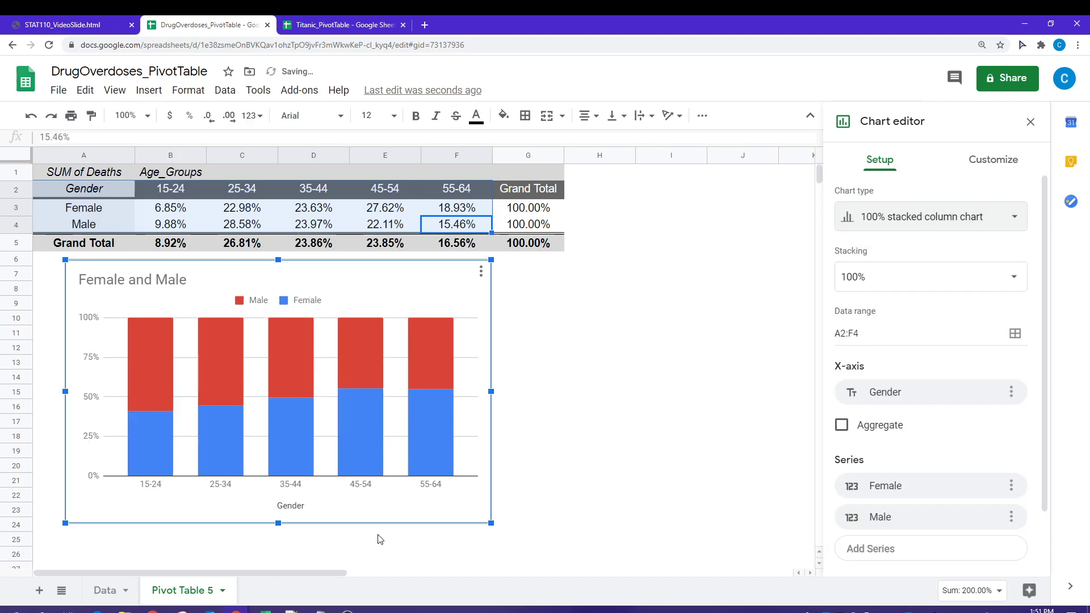